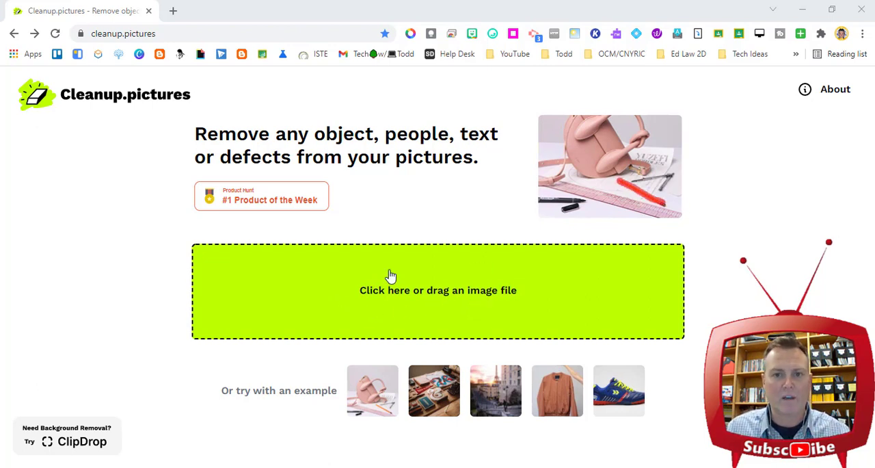
click(458, 299)
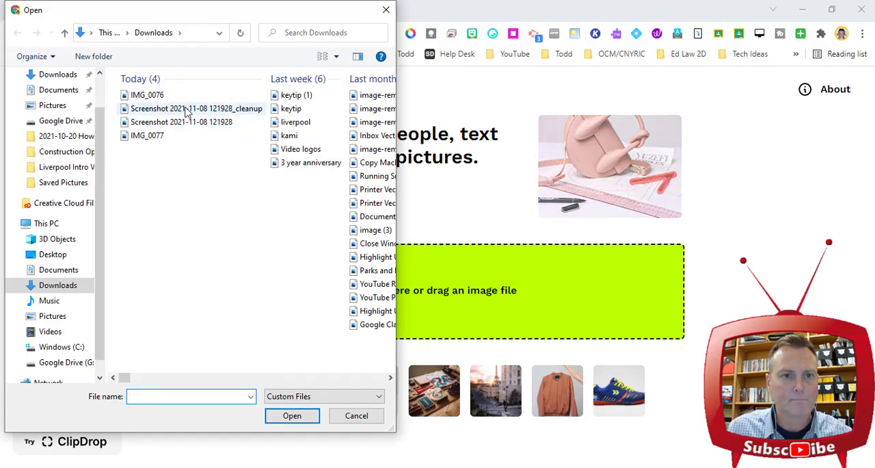
double_click(183, 124)
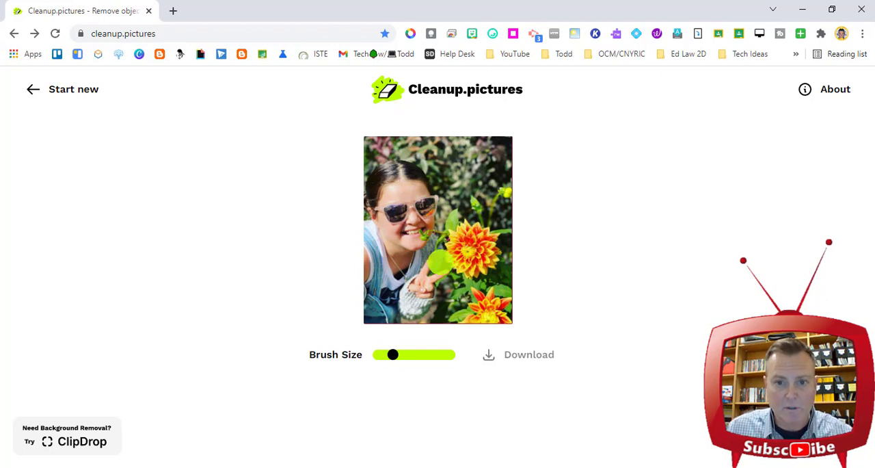
Step: Erase the two orange flowers with a slightly smaller brush, and the necklace with an even smaller one
mouse_move(393, 357)
mouse_down()
mouse_move(425, 355)
mouse_move(386, 362)
mouse_up()
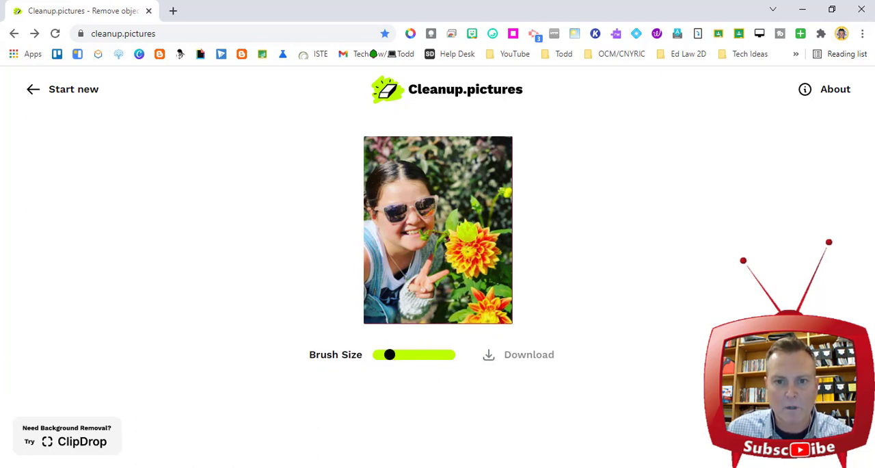
mouse_move(467, 231)
mouse_down()
mouse_move(448, 258)
mouse_move(459, 270)
mouse_move(492, 260)
mouse_move(480, 223)
mouse_move(476, 251)
mouse_up()
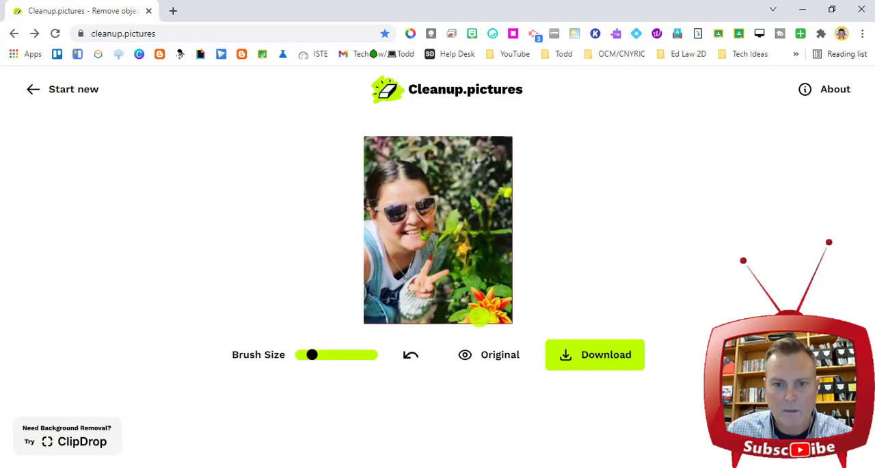
mouse_move(476, 316)
mouse_down()
mouse_move(508, 316)
mouse_move(506, 303)
mouse_move(479, 298)
mouse_up()
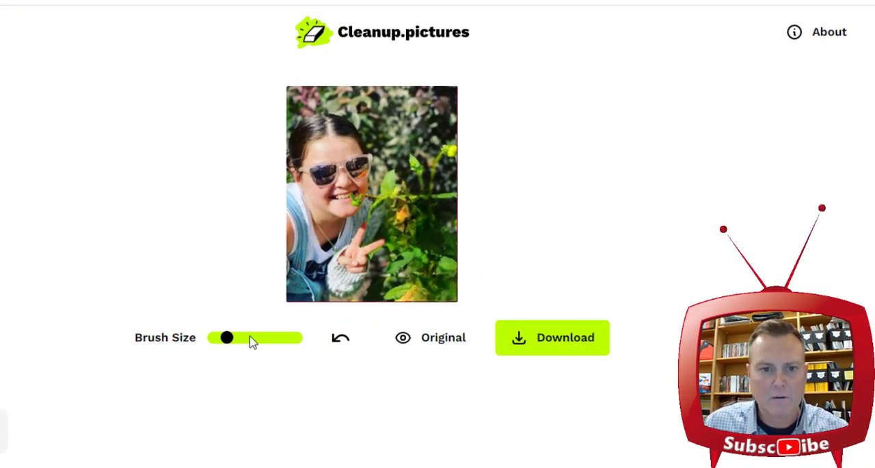
drag(226, 337, 221, 342)
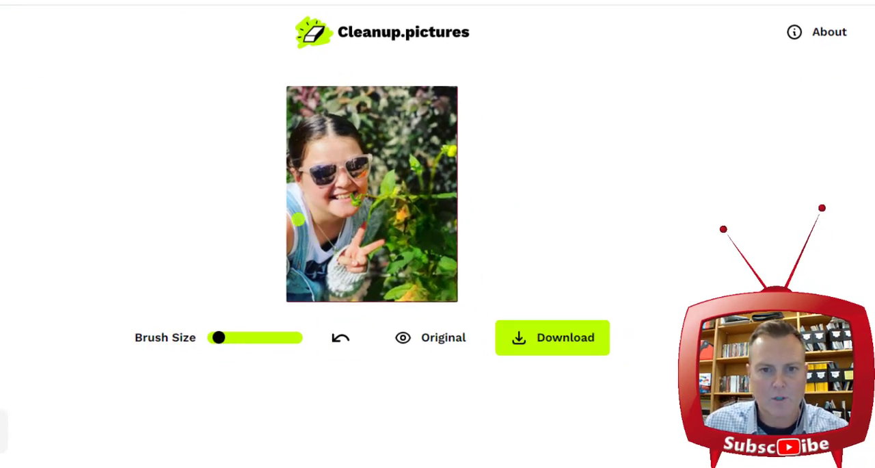
mouse_move(311, 219)
mouse_down()
mouse_move(336, 246)
mouse_move(350, 222)
mouse_up()
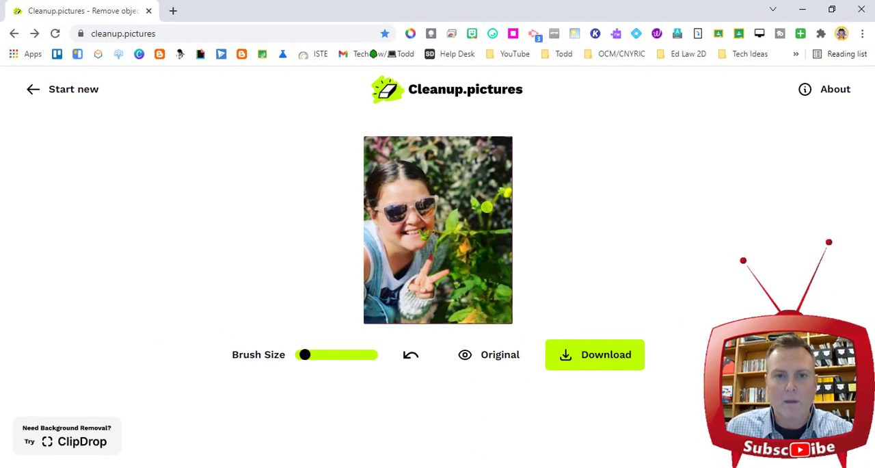
Step: Start a new cleanup with the image IMG_0076 from Downloads
click(45, 97)
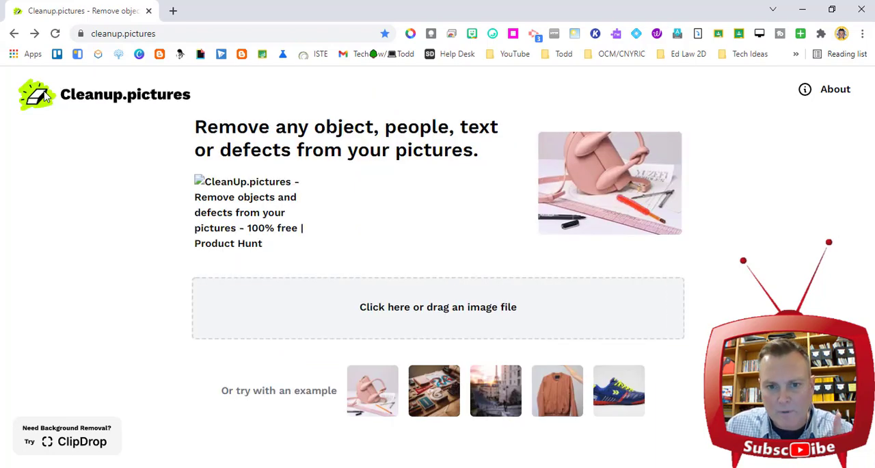
click(412, 309)
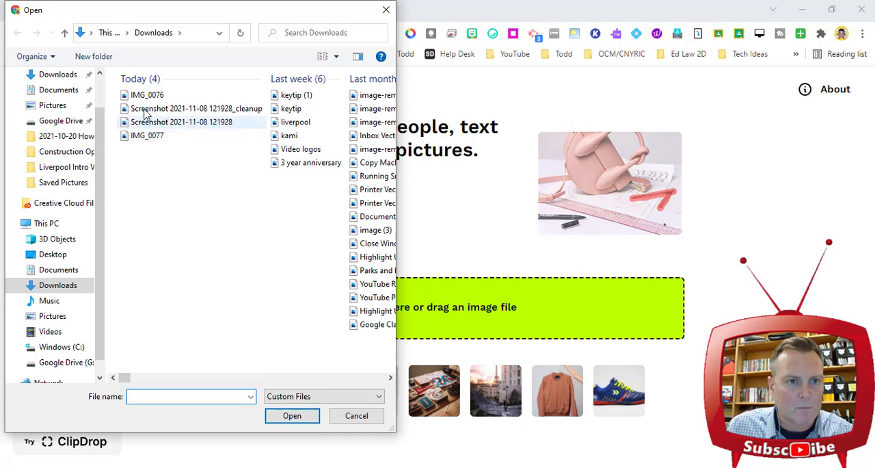
double_click(147, 96)
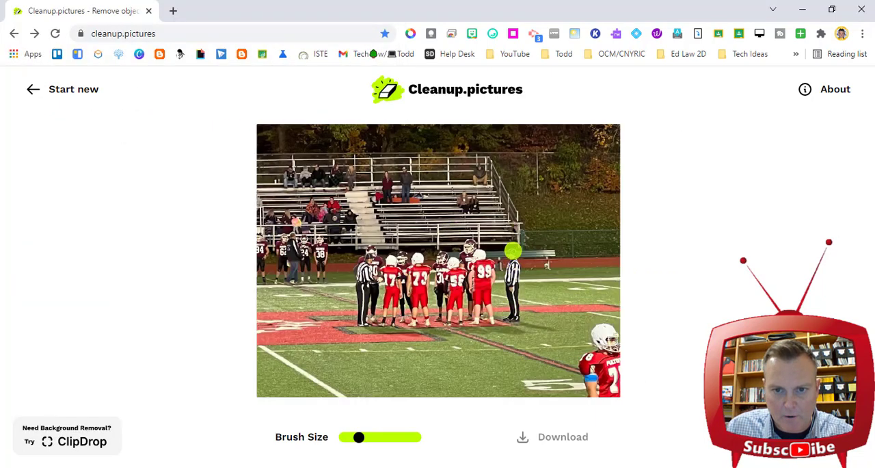
Step: Erase both referees beside the group at midfield and the partly cropped red-jersey player in the foreground corner
mouse_move(513, 252)
mouse_down()
mouse_move(513, 316)
mouse_move(514, 303)
mouse_move(522, 320)
mouse_move(558, 329)
mouse_up()
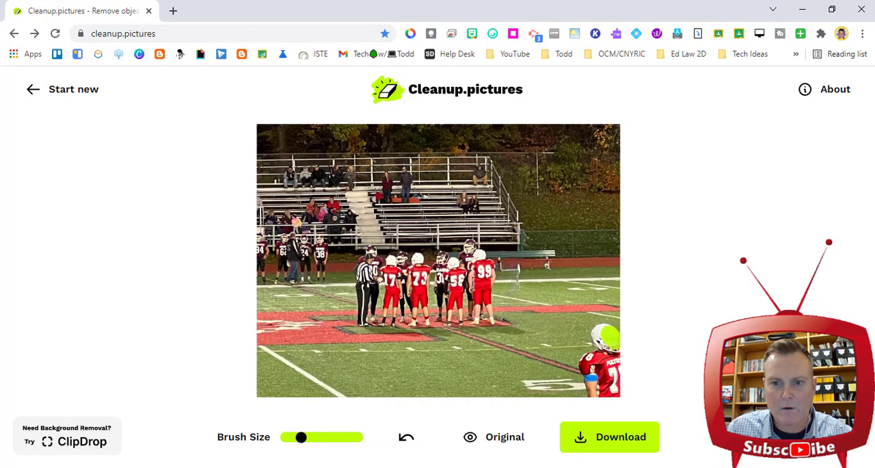
mouse_move(605, 335)
mouse_down()
mouse_move(608, 356)
mouse_move(584, 357)
mouse_move(592, 397)
mouse_move(592, 369)
mouse_move(617, 363)
mouse_move(589, 354)
mouse_move(607, 390)
mouse_move(620, 381)
mouse_move(619, 402)
mouse_up()
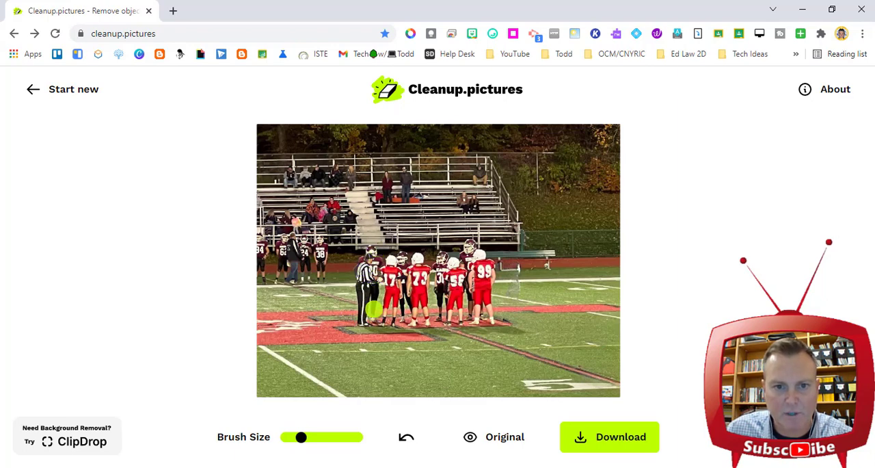
mouse_move(368, 273)
mouse_down()
mouse_move(370, 264)
mouse_move(366, 316)
mouse_move(367, 291)
mouse_up()
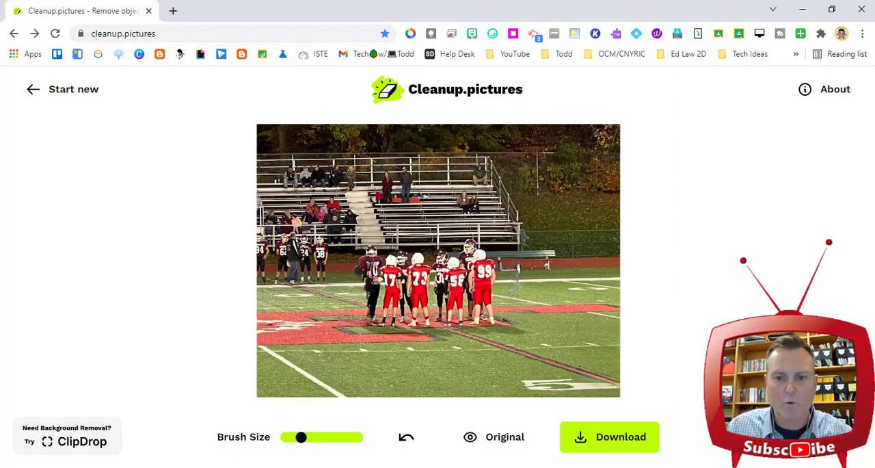
Step: Switch to the exam PDF in Kami, snip question 10's sentence and circuit diagram, and save the capture as an image file
mouse_move(268, 467)
click(197, 428)
key(super+shift+s)
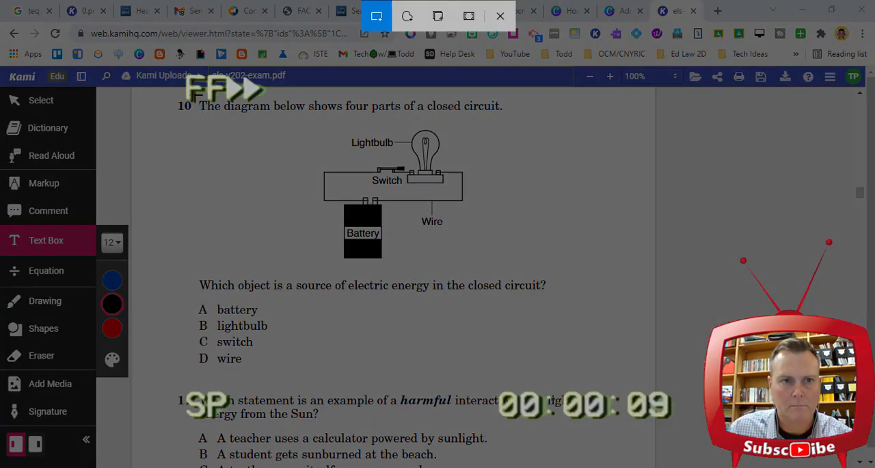
drag(194, 88, 518, 272)
click(787, 397)
click(706, 72)
key(Return)
click(783, 46)
click(803, 10)
Step: Upload the saved circuit diagram capture to Cleanup.pictures and reduce the brush size
click(353, 299)
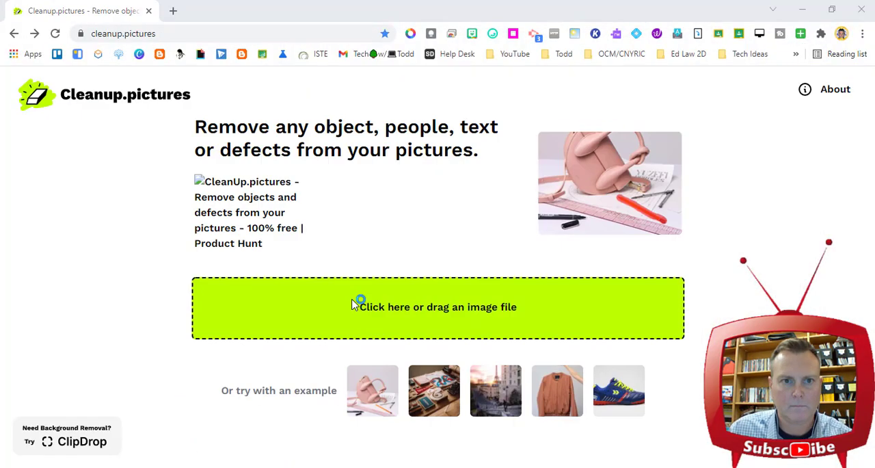
double_click(351, 235)
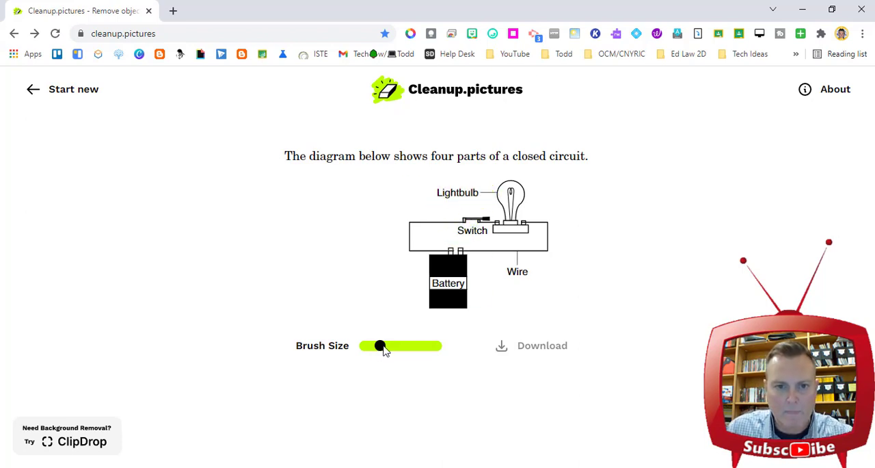
drag(380, 345, 370, 345)
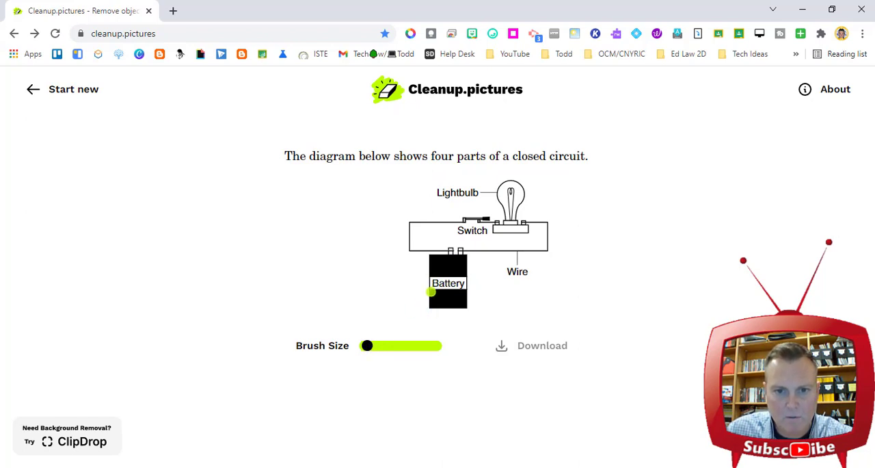
Step: Erase the "Battery" label from the diagram, undo that erasure, and erase the label again with a new stroke
mouse_move(438, 284)
mouse_down()
mouse_move(463, 284)
mouse_move(434, 284)
mouse_up()
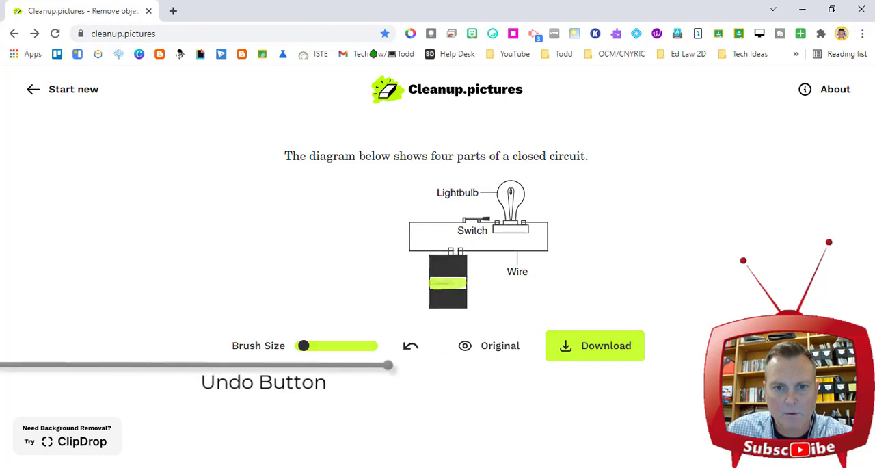
click(410, 346)
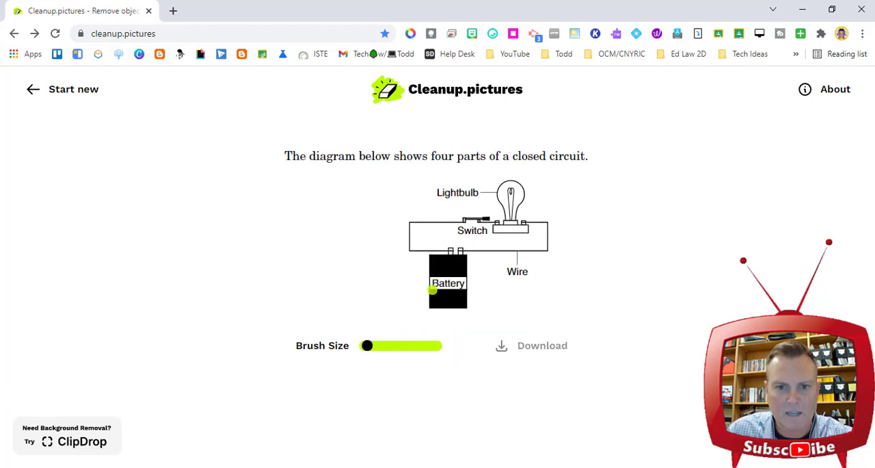
drag(435, 284, 466, 283)
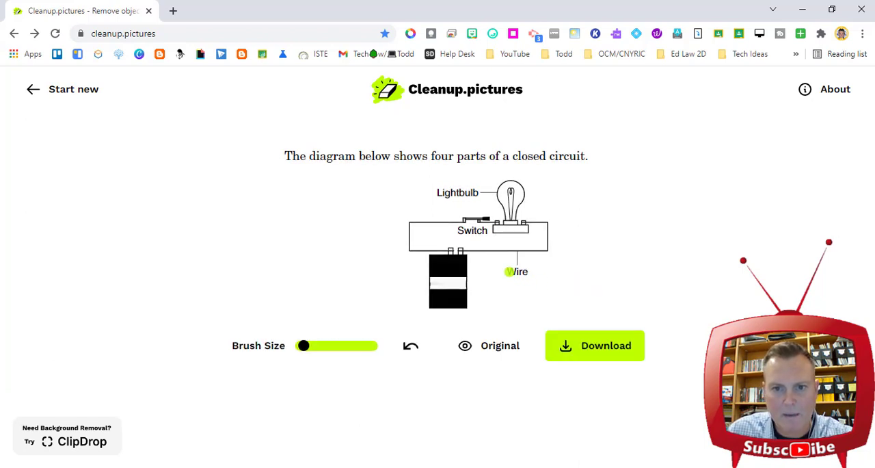
Step: Erase the "Wire" label, and with a slightly larger brush the "Switch" and "Lightbulb" labels
drag(512, 271, 528, 272)
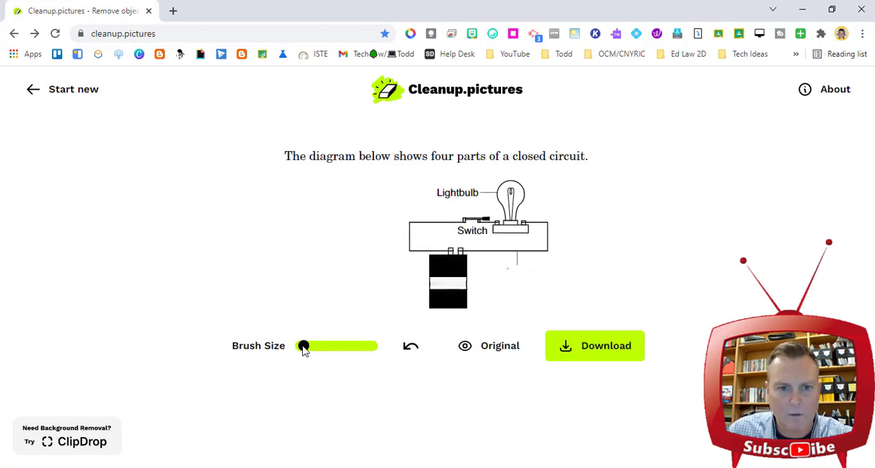
drag(305, 349, 309, 347)
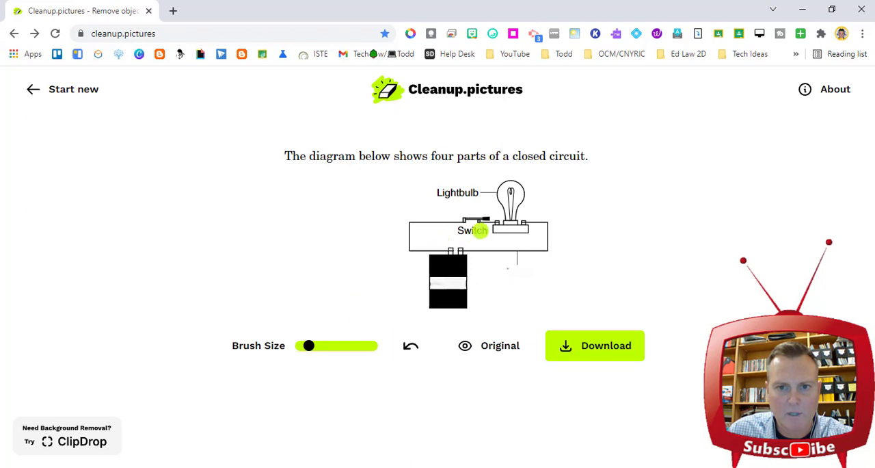
drag(458, 232, 482, 233)
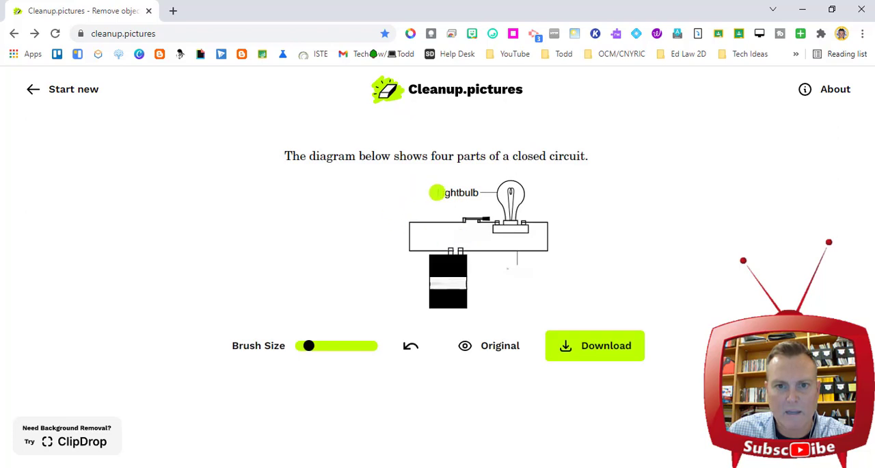
drag(438, 192, 476, 192)
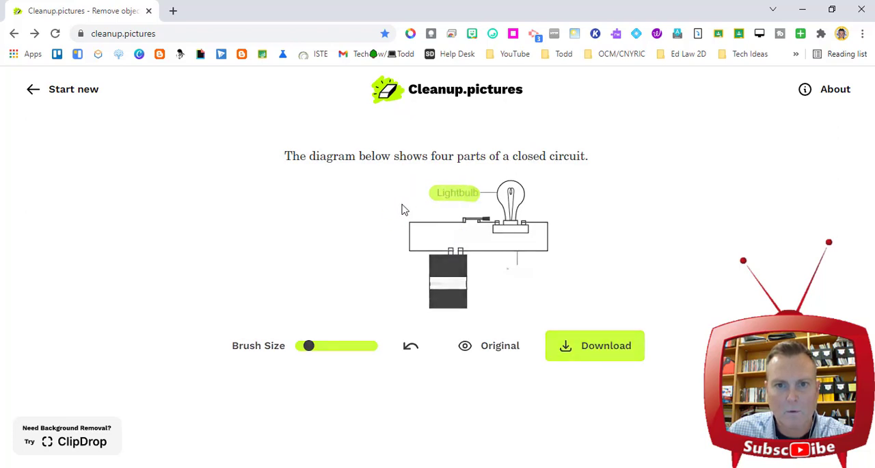